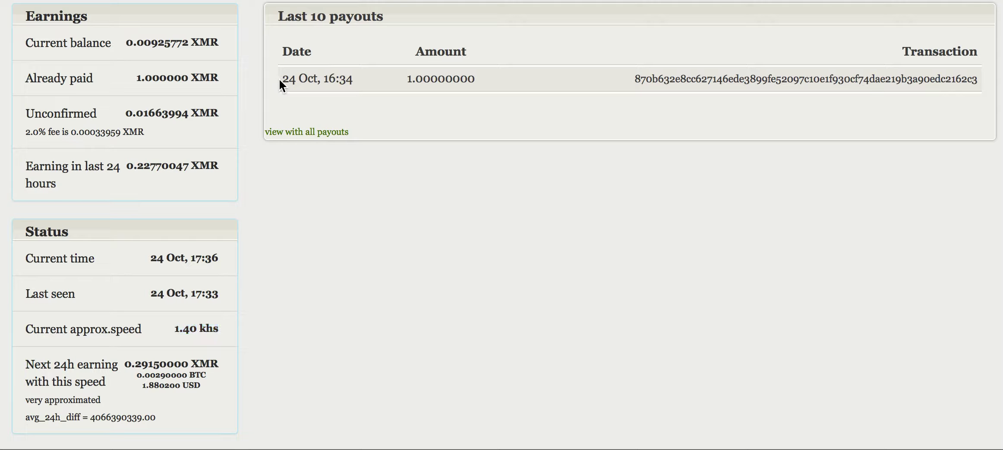
Highlight the 24 Oct, 16:34 date and the 1.00000000 XMR amount in the payout row.
left_click_drag(279, 78, 352, 81)
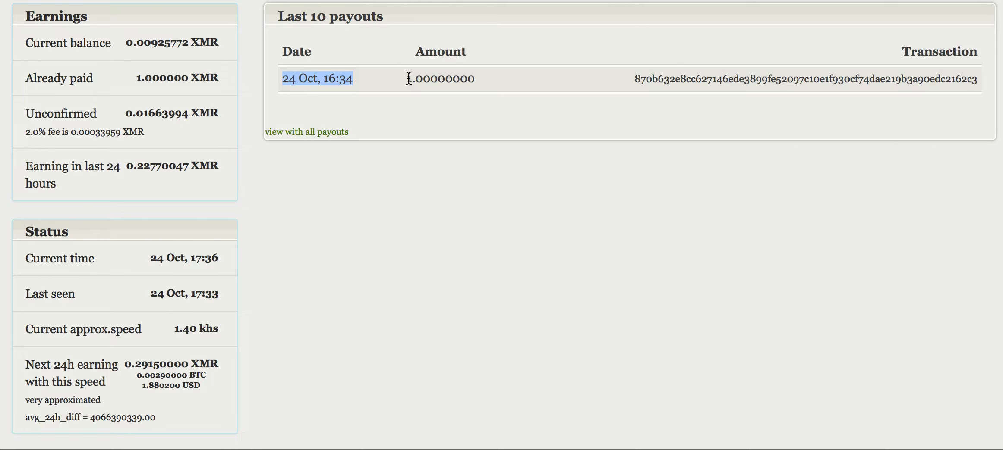
left_click_drag(408, 78, 472, 83)
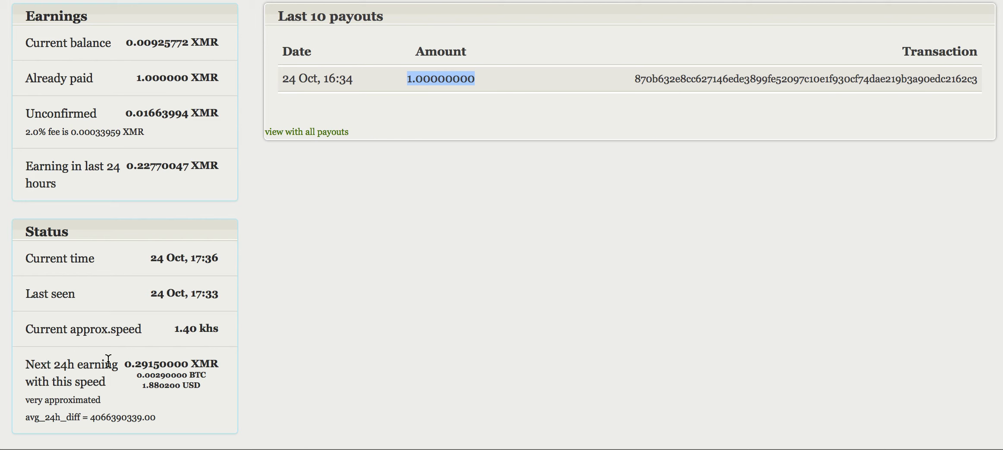
left_click_drag(135, 365, 146, 365)
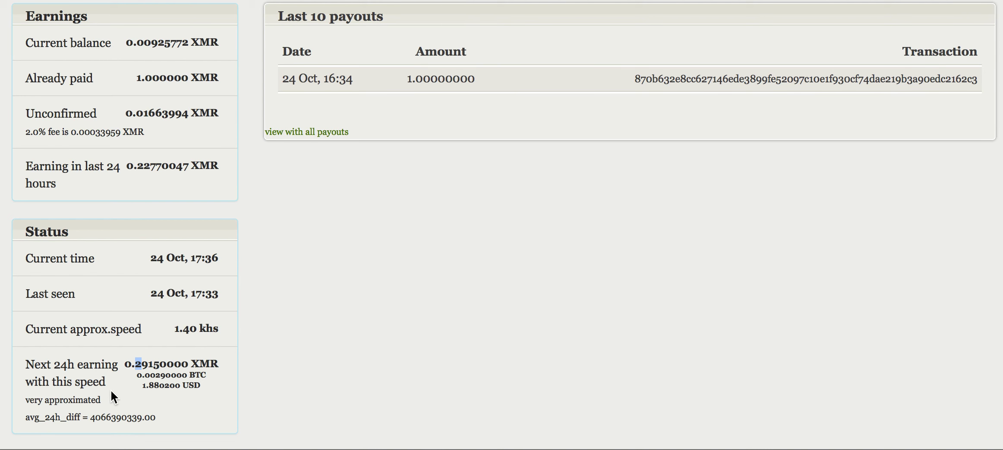
left_click_drag(141, 386, 168, 386)
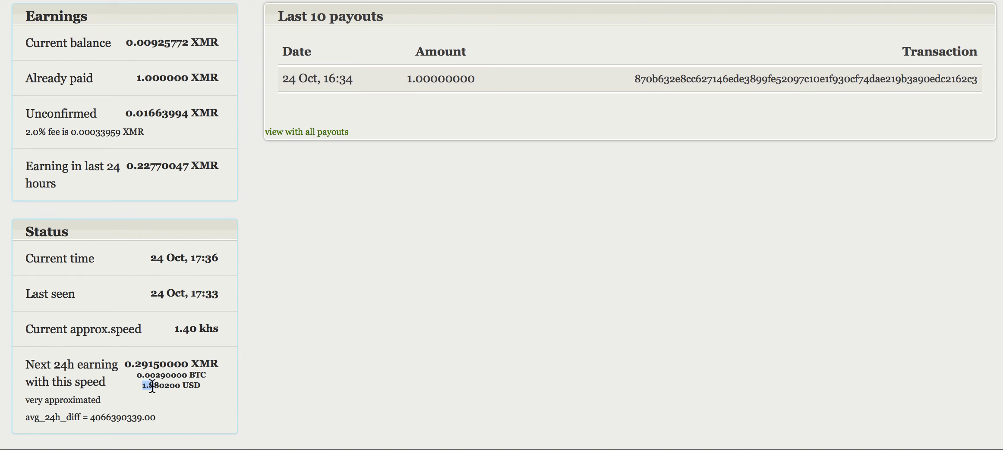